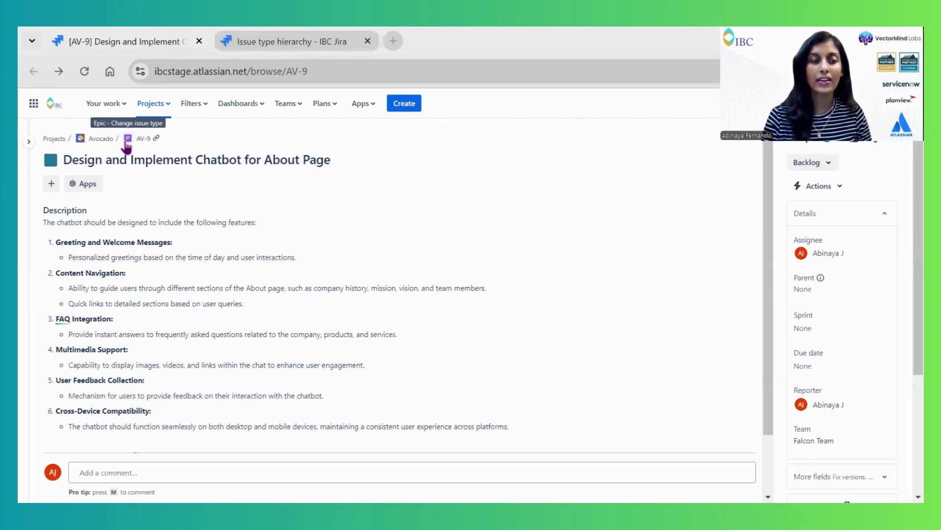
# Start a child issue on the chatbot story and have Atlassian Intelligence suggest child issues
pyautogui.click(50, 186)
pyautogui.click(64, 173)
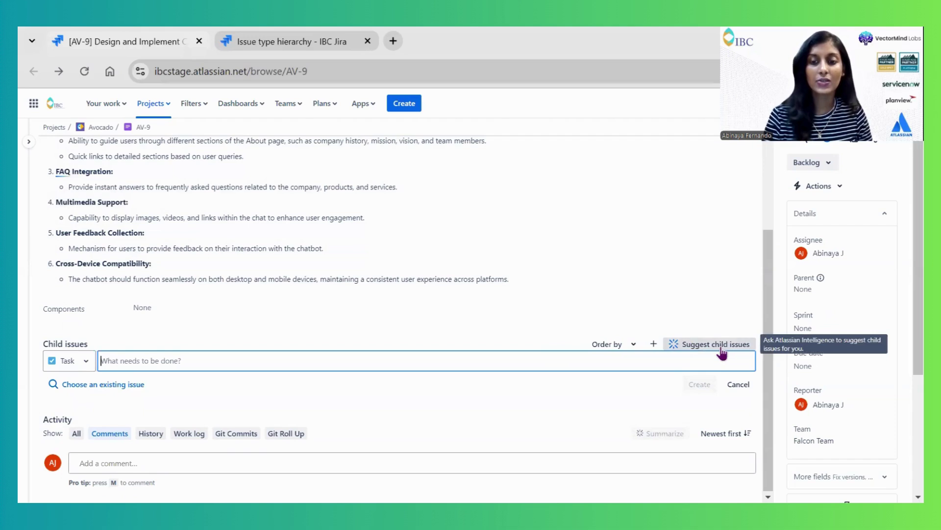
pyautogui.click(687, 347)
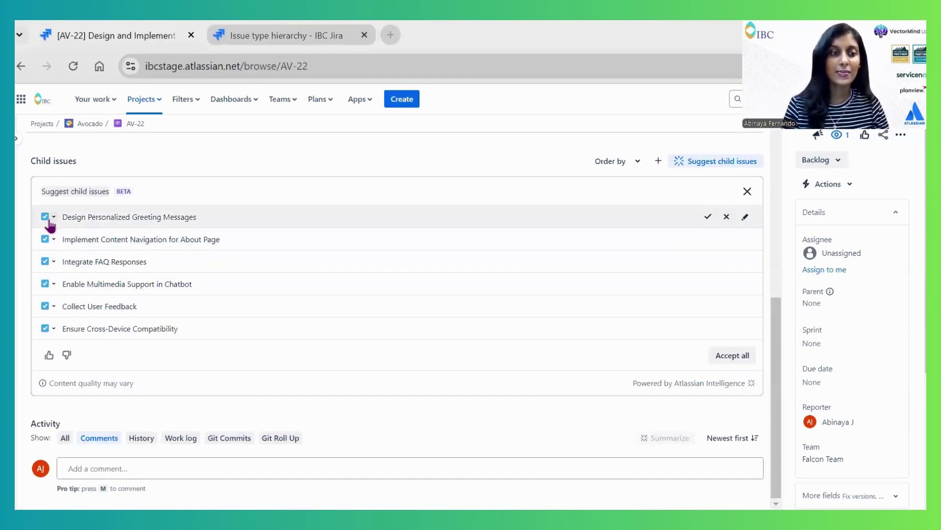
pyautogui.click(51, 219)
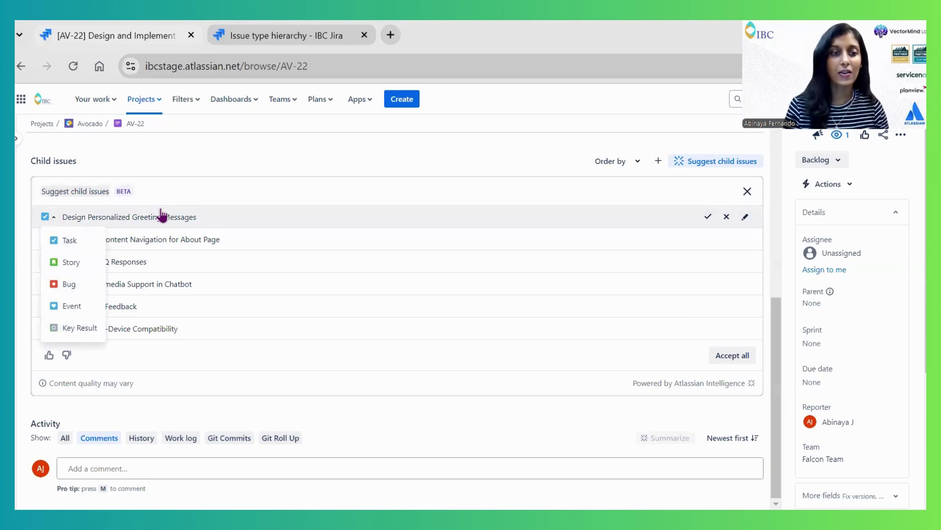
pyautogui.click(160, 223)
pyautogui.click(159, 223)
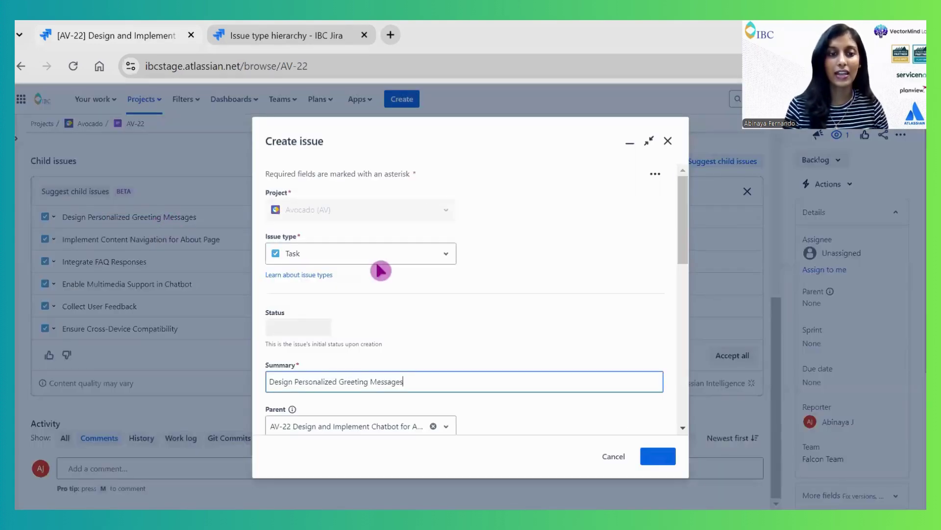
pyautogui.scroll(-5, 379, 268)
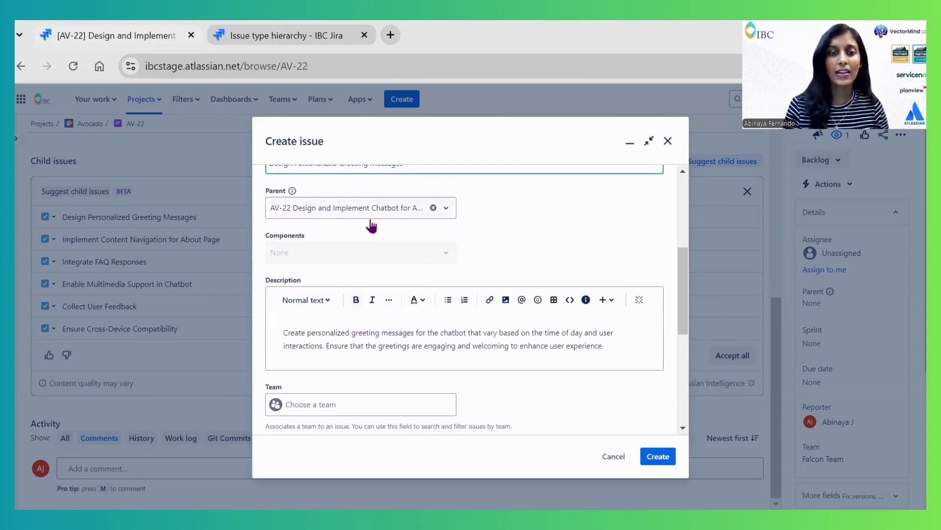
pyautogui.click(668, 141)
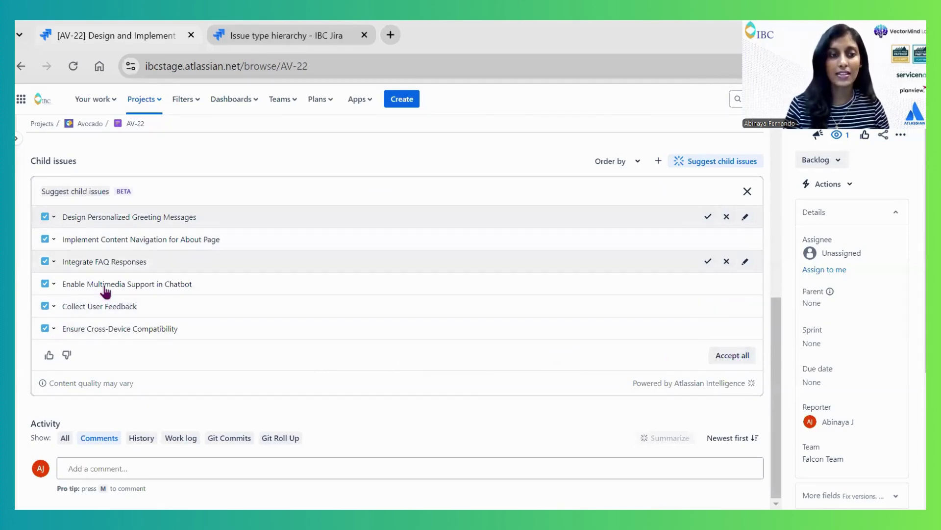
# Set the Cross-Device Compatibility, Collect User Feedback and Multimedia Support suggestions to type Story
pyautogui.click(53, 328)
pyautogui.click(55, 373)
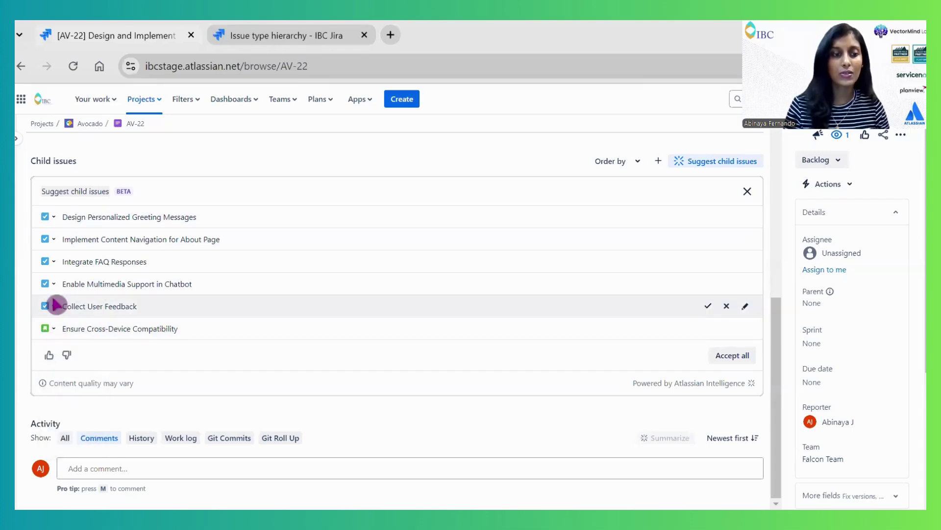
pyautogui.click(54, 306)
pyautogui.click(57, 351)
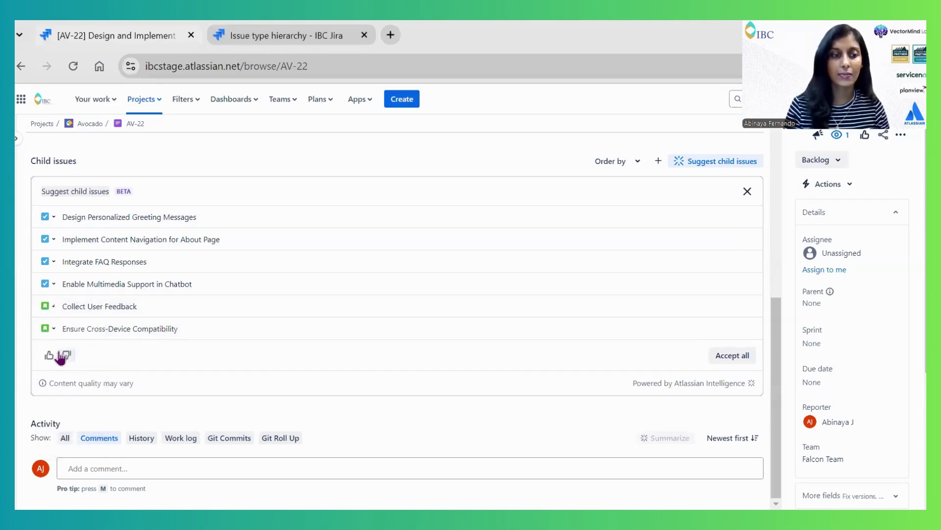
pyautogui.click(54, 284)
pyautogui.click(56, 330)
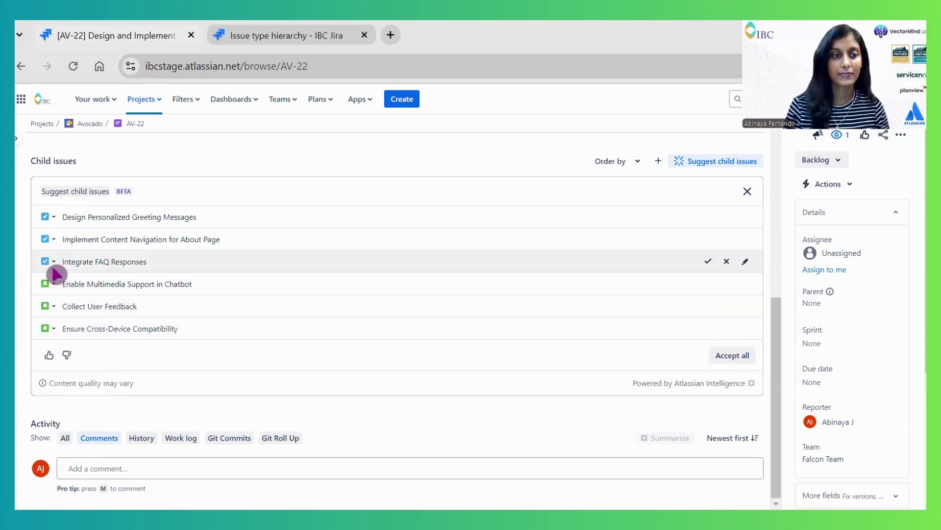
# Make the FAQ Responses, Content Navigation and Greeting Messages suggestions Stories, then accept all six
pyautogui.click(54, 261)
pyautogui.click(54, 307)
pyautogui.click(54, 239)
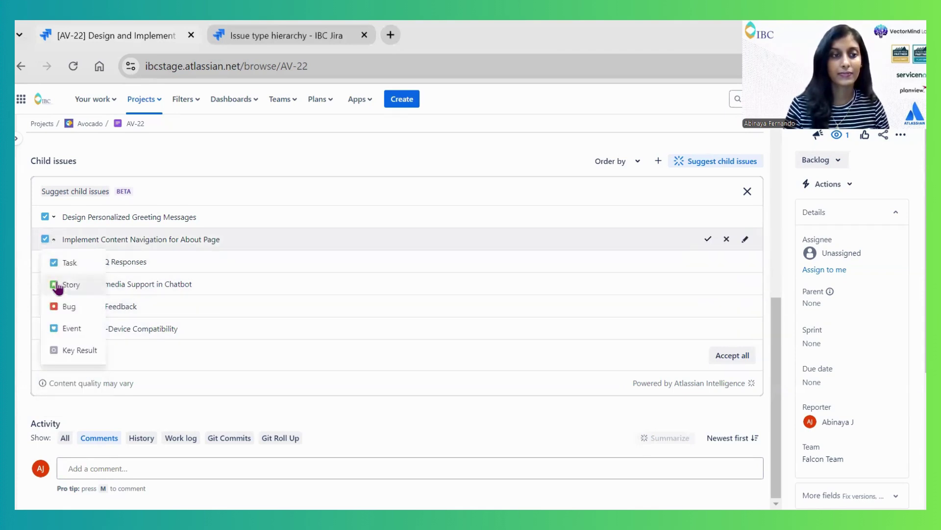
pyautogui.click(55, 284)
pyautogui.click(53, 218)
pyautogui.click(61, 264)
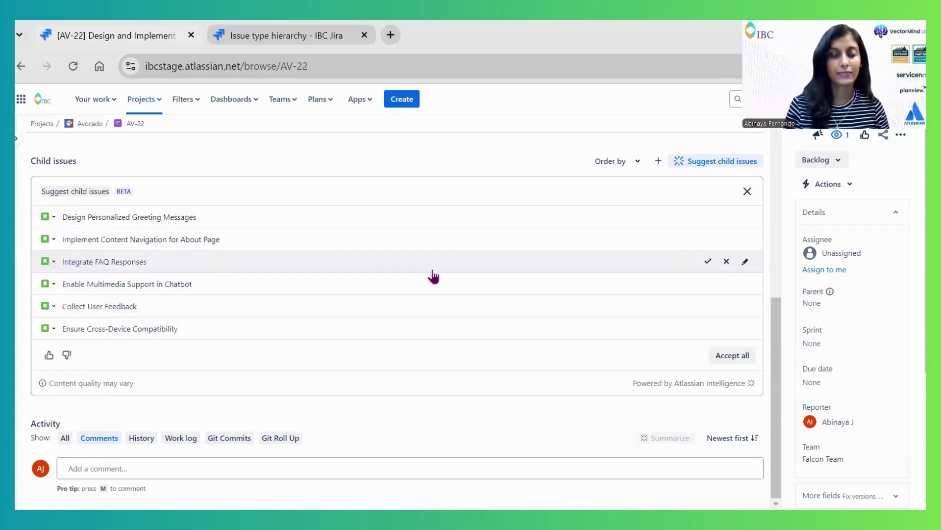
pyautogui.click(722, 356)
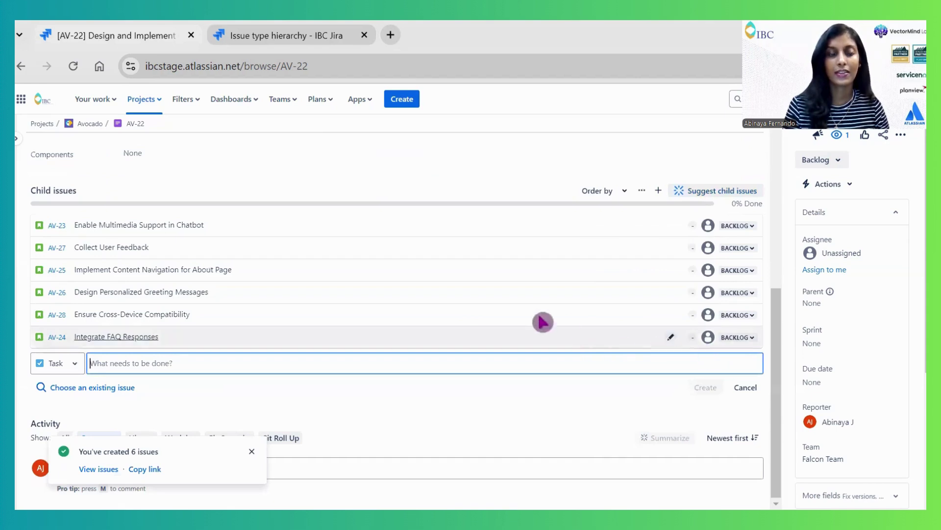
# Walk through the Theme, Feature, Epic, Story and Sub-Task level names in the issue type hierarchy
pyautogui.click(278, 36)
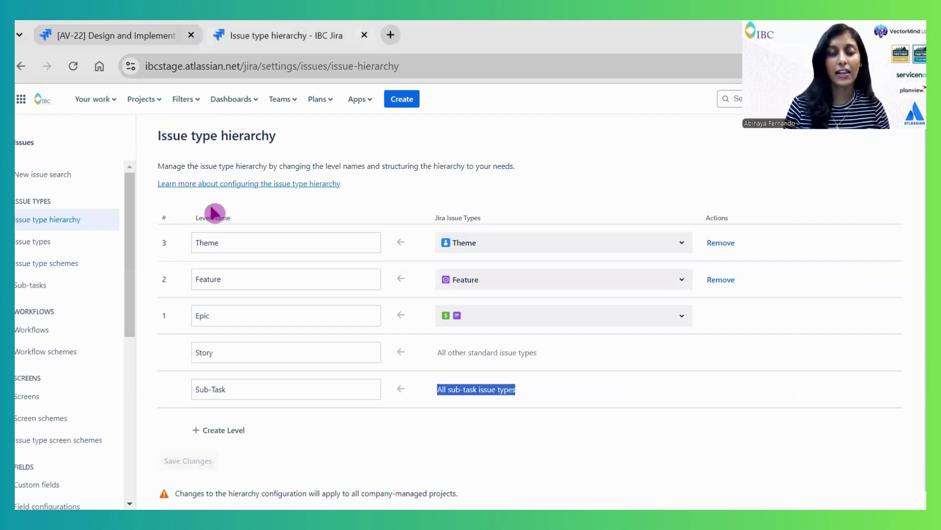
pyautogui.click(206, 244)
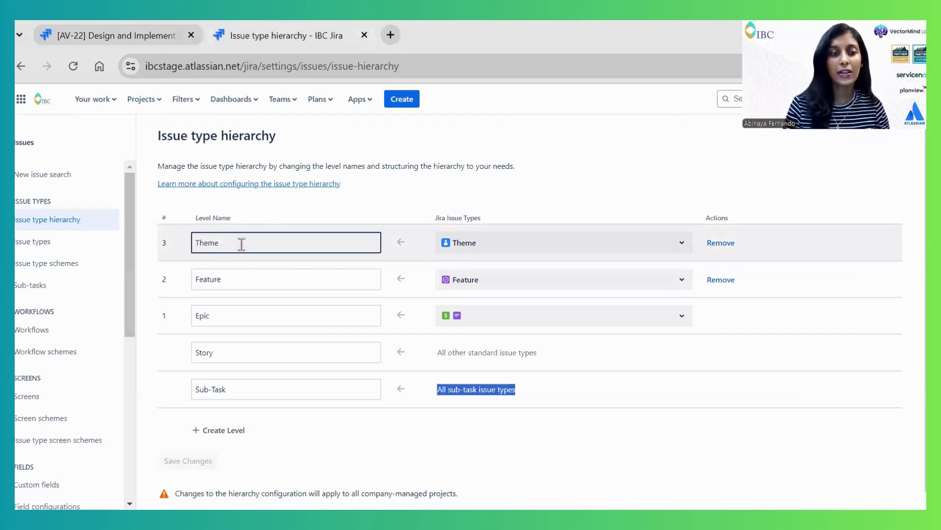
pyautogui.click(223, 284)
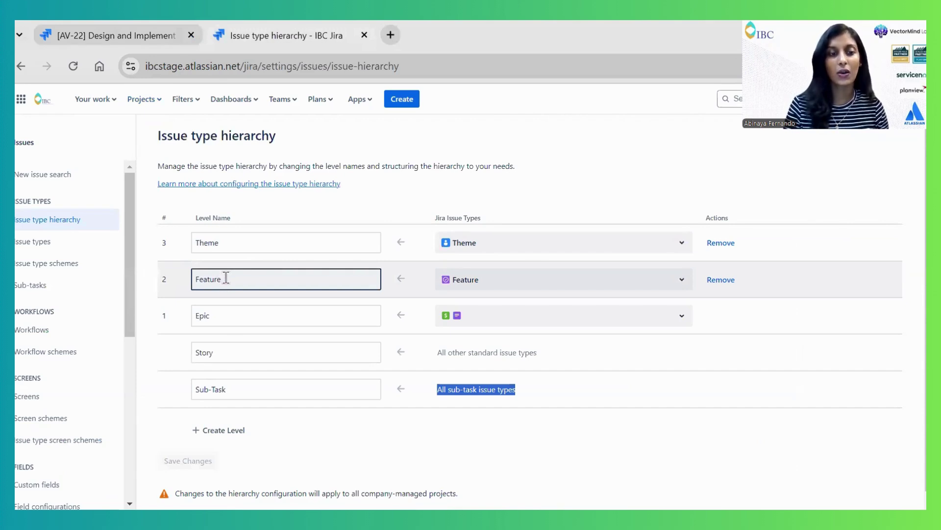
pyautogui.click(196, 312)
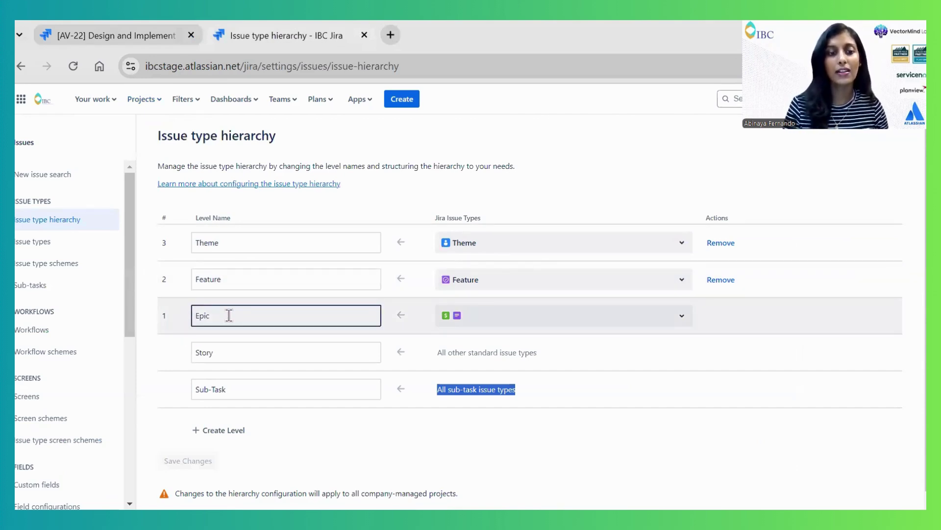
pyautogui.click(179, 353)
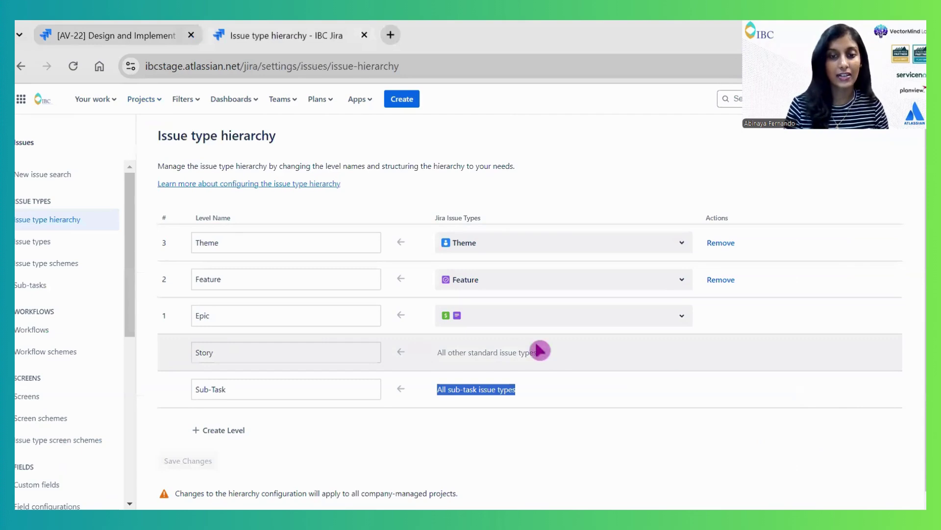
pyautogui.scroll(-1, 410, 364)
pyautogui.click(302, 347)
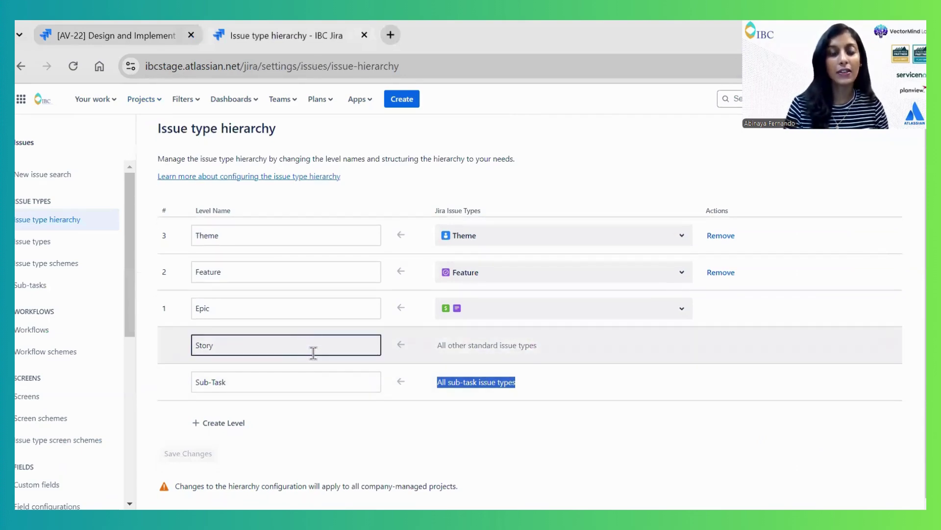
pyautogui.click(277, 382)
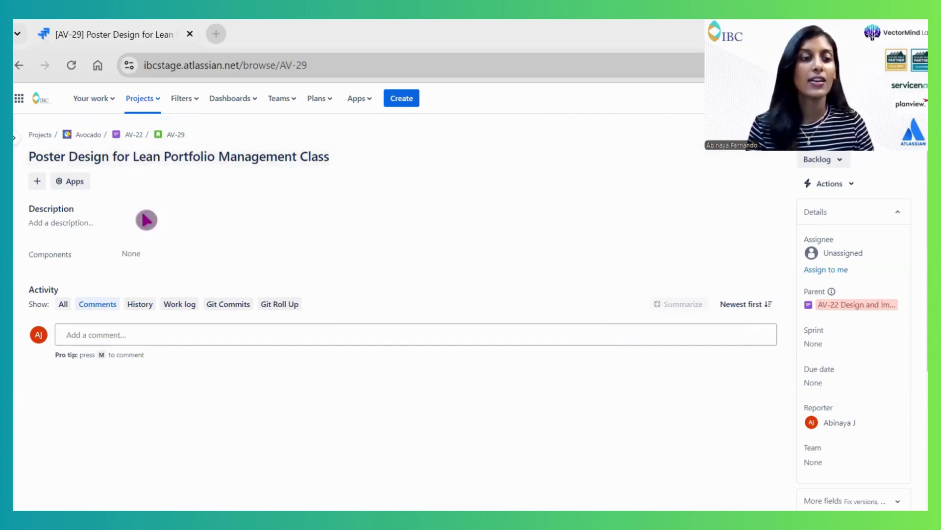
# Start an /ai prompt in AV-29's description and paste 'Poster Design for Lean Portfolio Management Class'
pyautogui.click(60, 225)
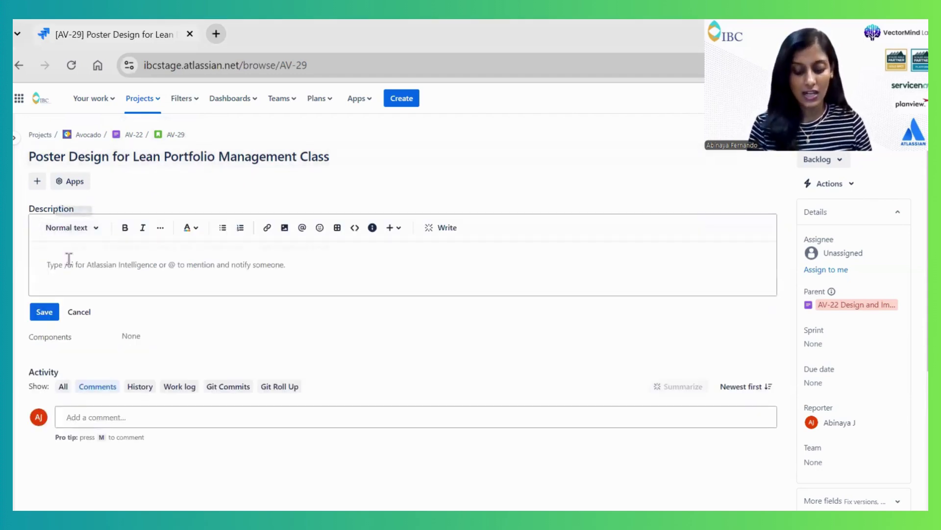
pyautogui.write('/ai')
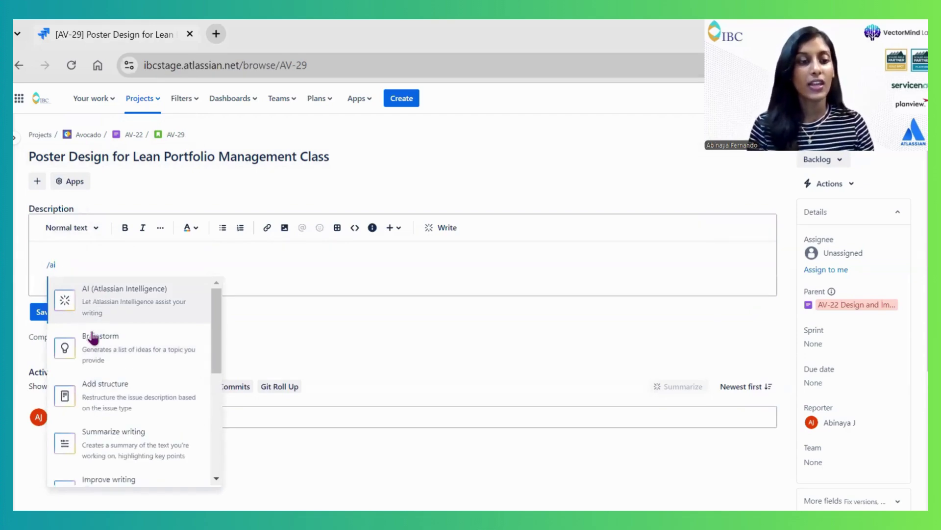
pyautogui.scroll(-3, 95, 363)
pyautogui.scroll(-5, 96, 390)
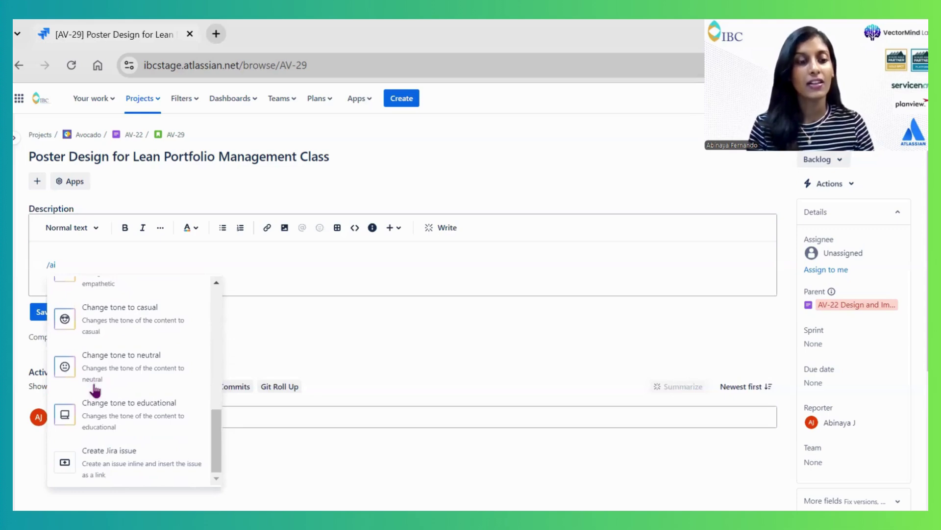
pyautogui.scroll(8, 96, 389)
pyautogui.click(109, 300)
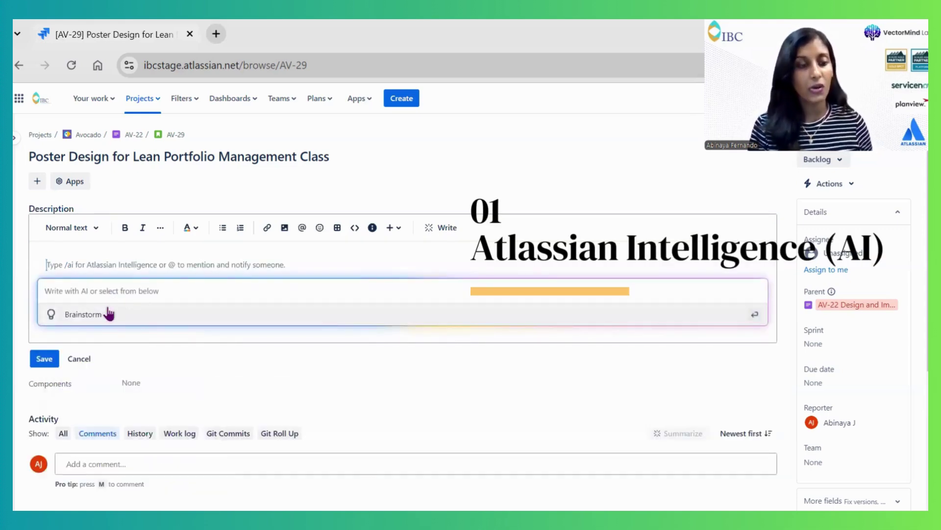
pyautogui.write('Poster Design for Lean Portfolio Management Class')
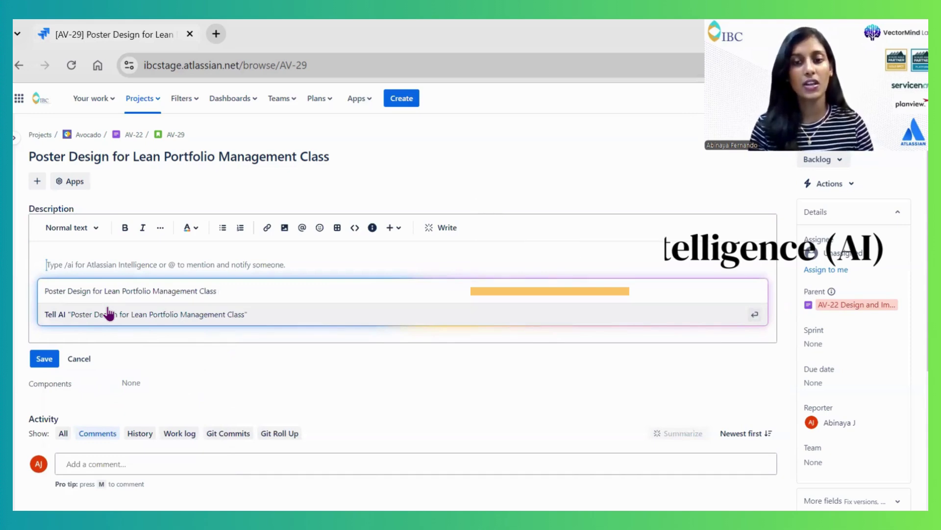
# Generate the AI poster outline from the title, review it, and insert it into the description
pyautogui.click(109, 313)
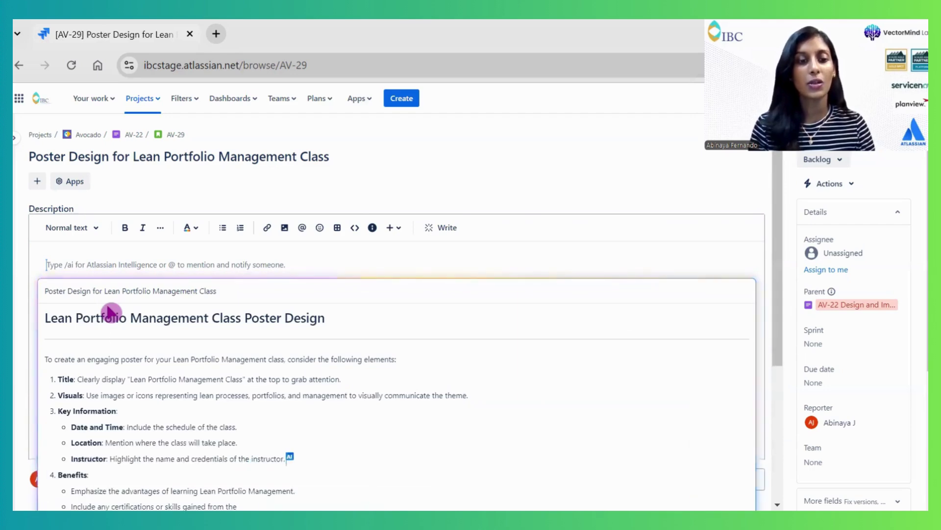
pyautogui.scroll(5, 94, 279)
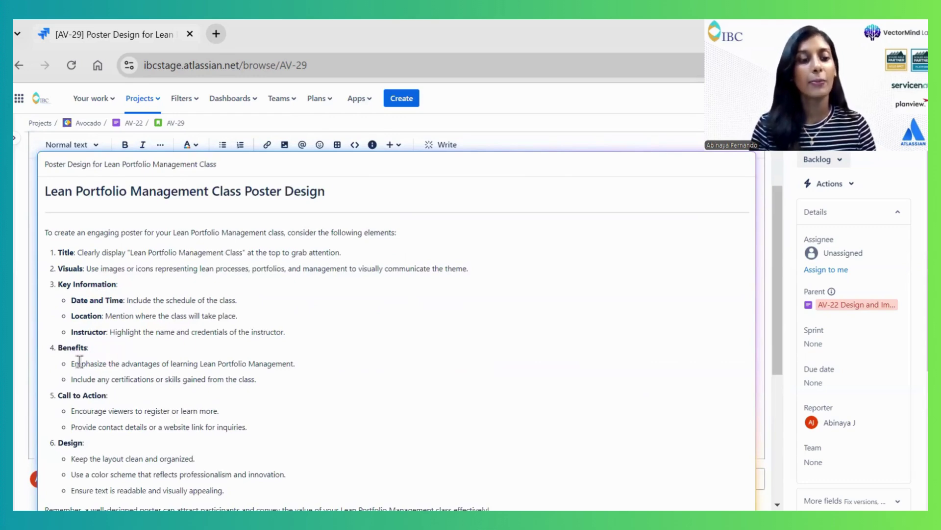
pyautogui.scroll(-3, 88, 392)
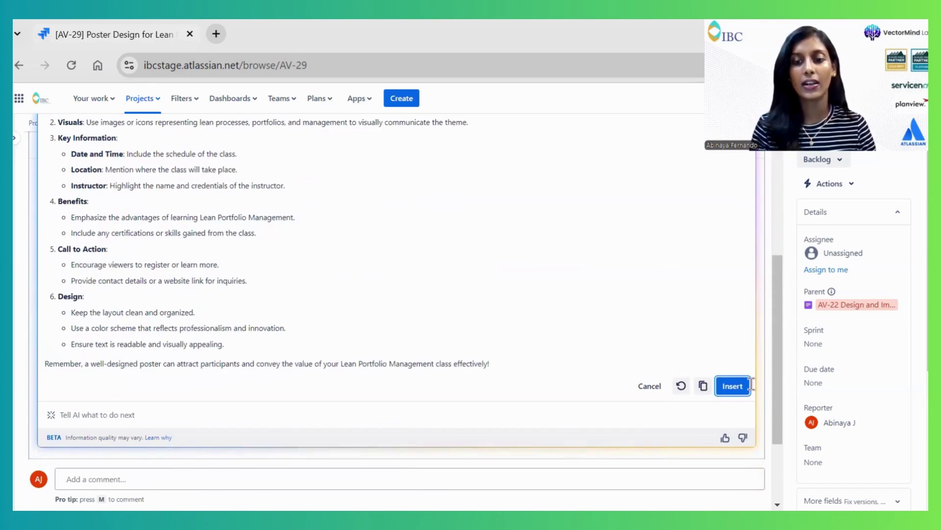
pyautogui.click(733, 387)
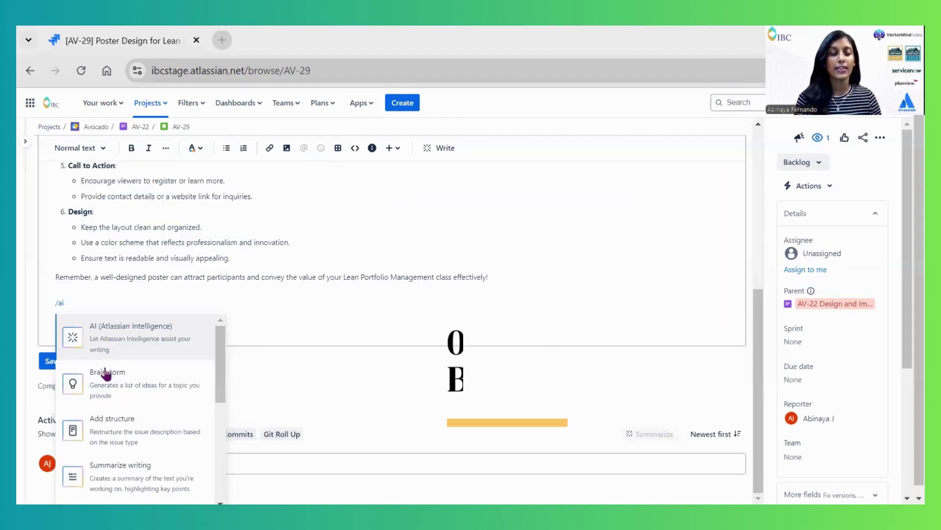
# Brainstorm Lean Portfolio Management Class poster ideas with AI and insert the five bullets
pyautogui.click(76, 388)
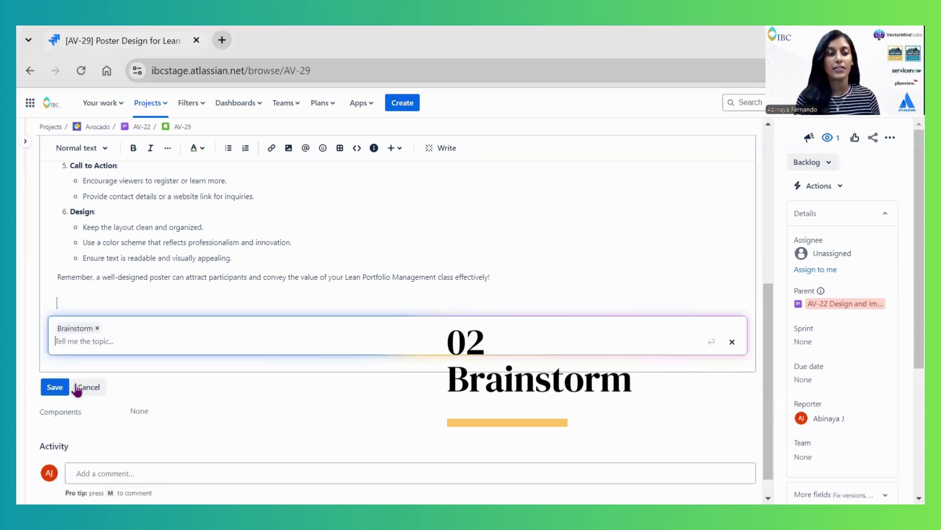
pyautogui.write('Poster Design for Lean Portfolio Management Class')
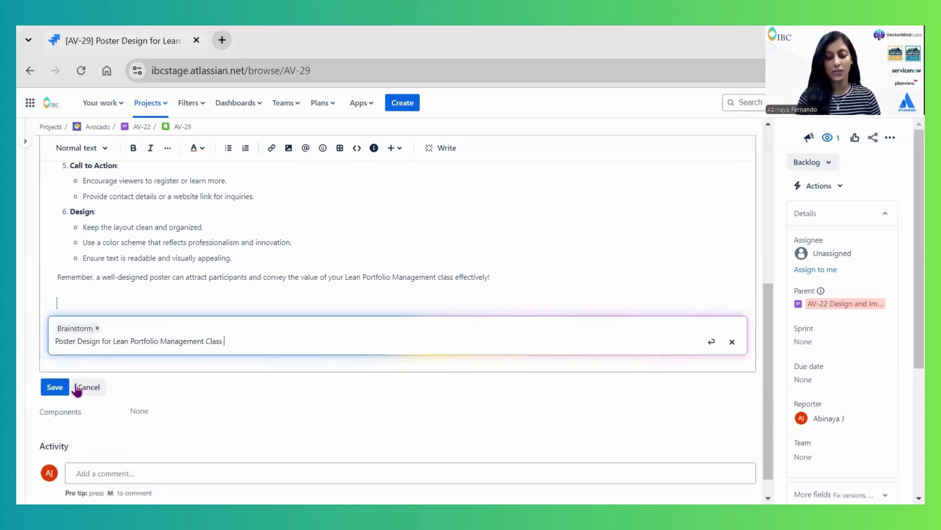
pyautogui.press('Return')
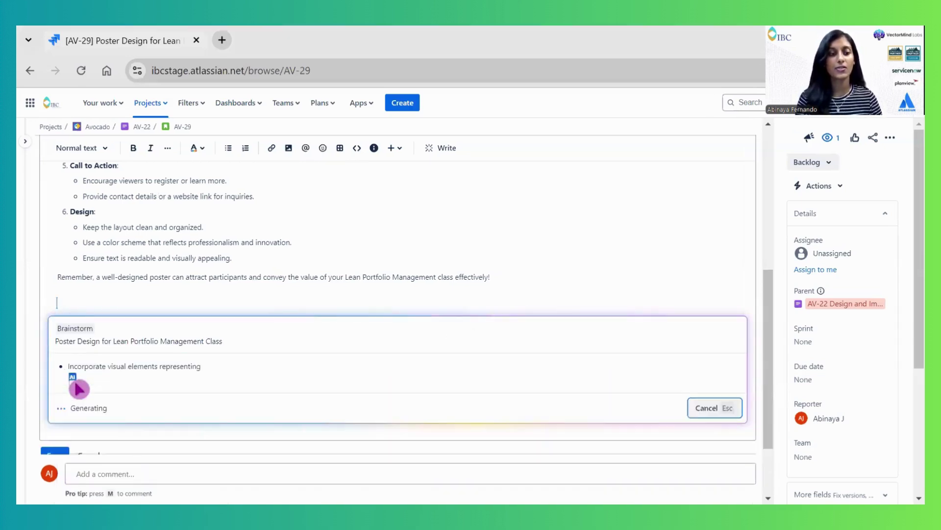
pyautogui.scroll(-2, 322, 359)
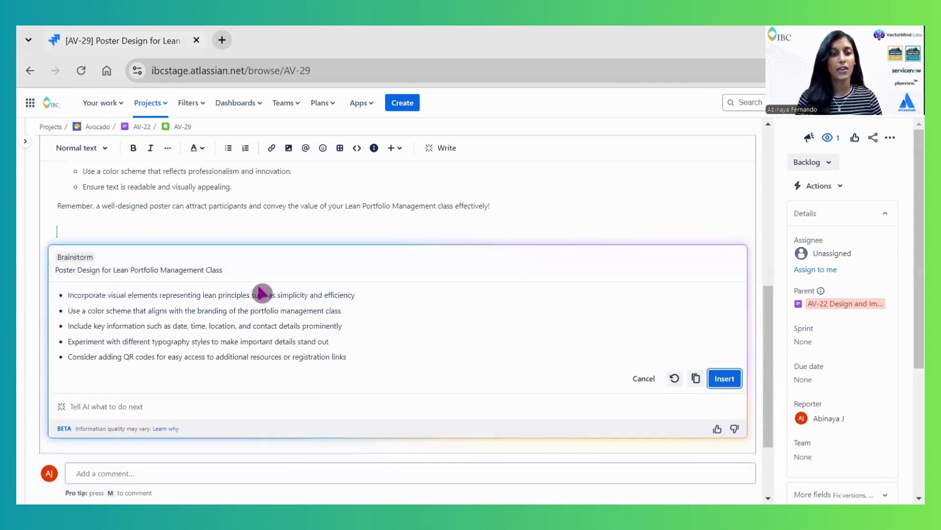
pyautogui.click(724, 378)
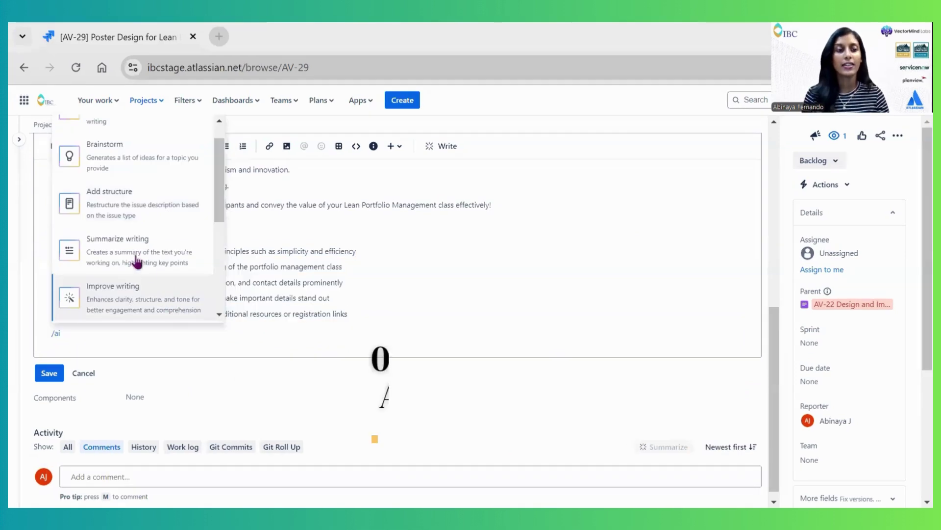
# Use Add structure to generate User story, Context, Acceptance criteria and Other information sections, inserted below
pyautogui.click(127, 211)
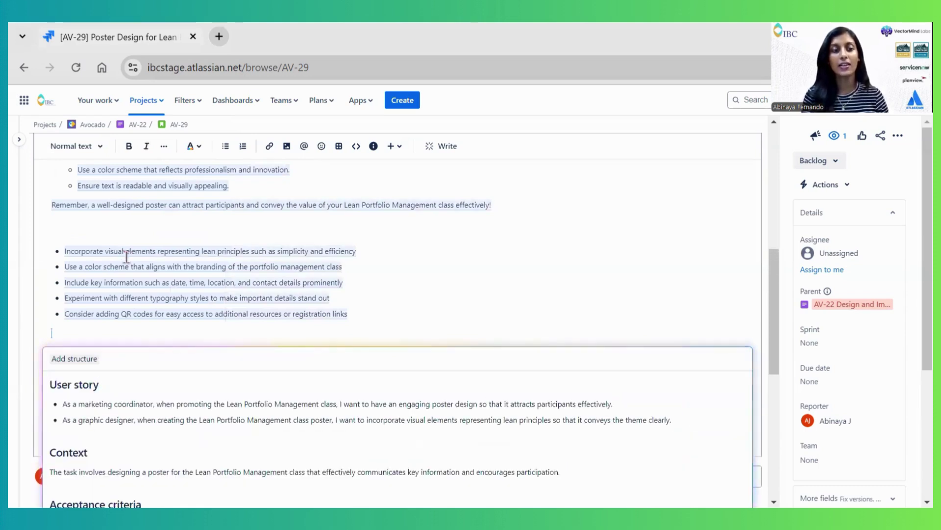
pyautogui.scroll(-8, 129, 264)
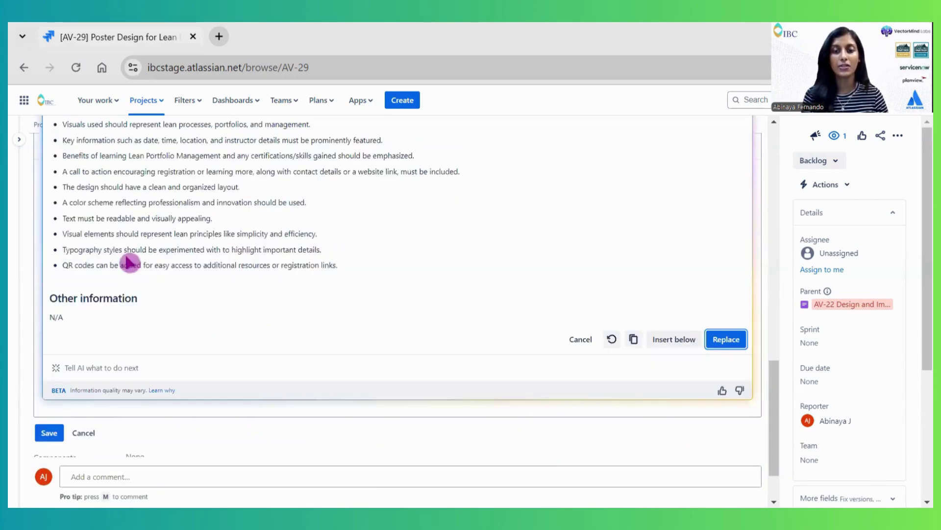
pyautogui.scroll(3, 129, 264)
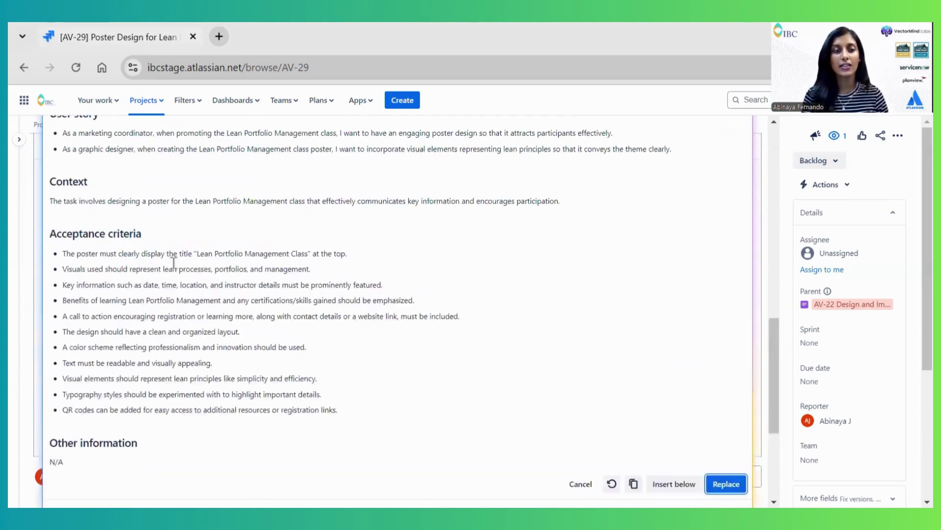
pyautogui.scroll(-3, 517, 320)
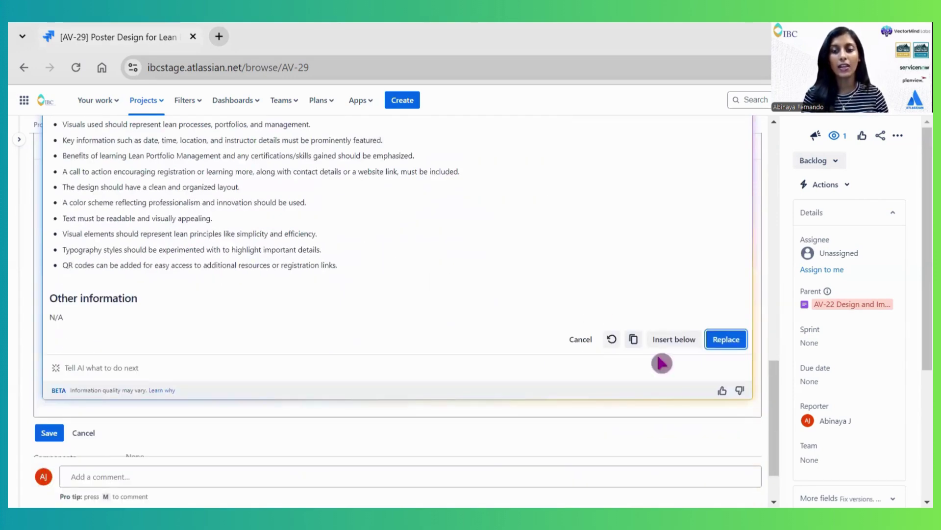
pyautogui.click(686, 344)
pyautogui.scroll(3, 271, 304)
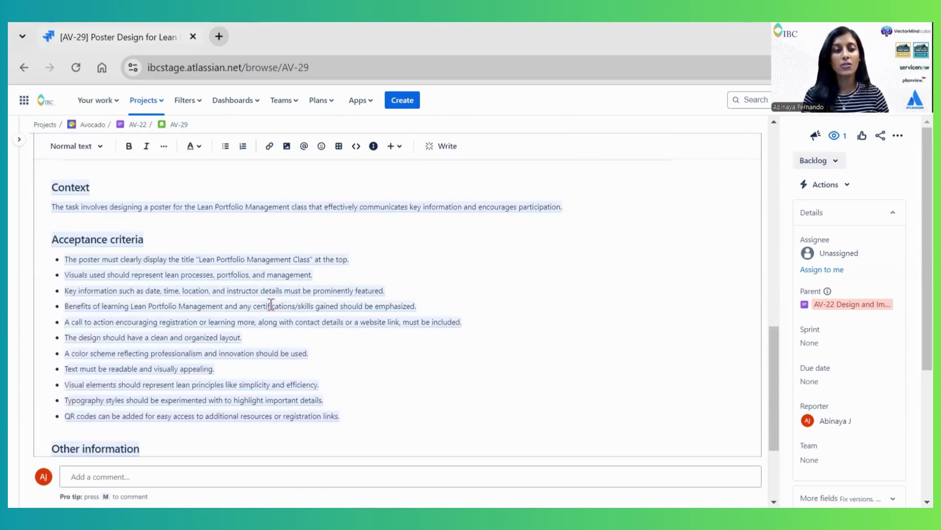
pyautogui.scroll(-3, 185, 357)
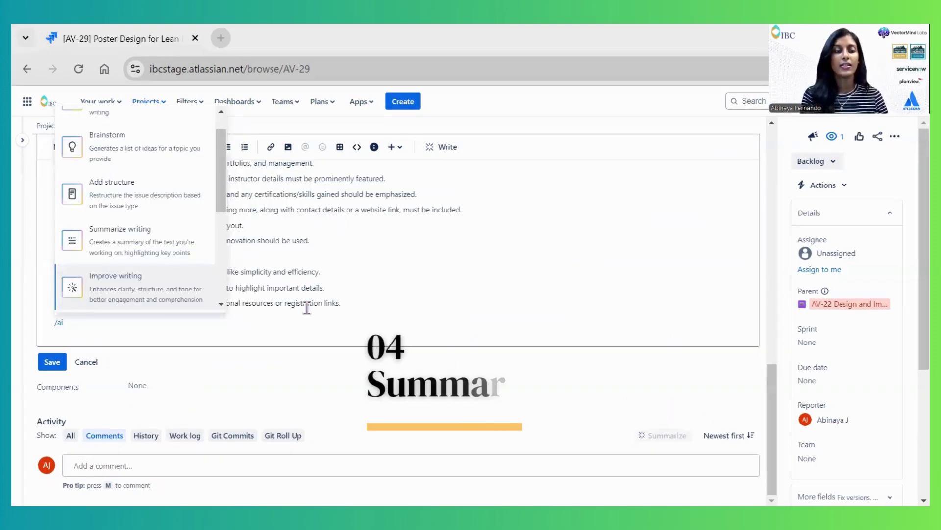
# Try Summarize writing, then replace the description with the Improve writing rewrite
pyautogui.click(132, 241)
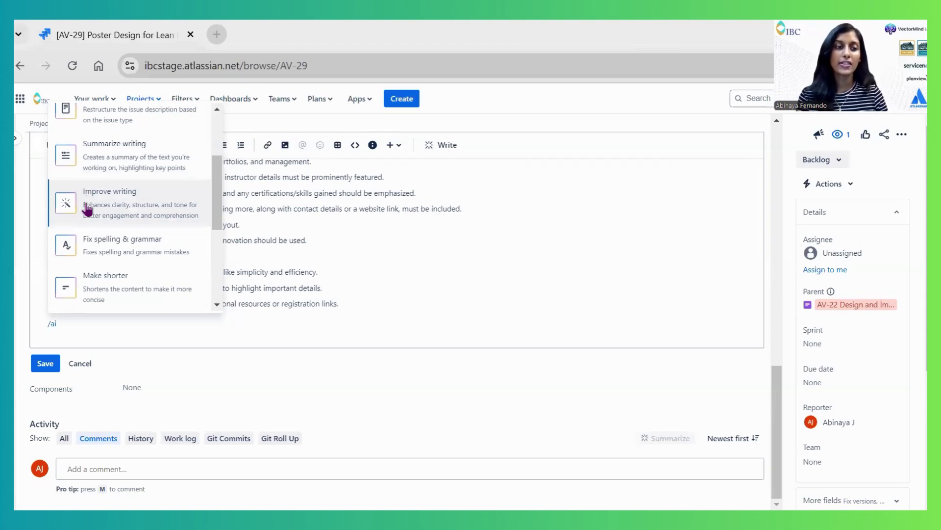
pyautogui.click(87, 209)
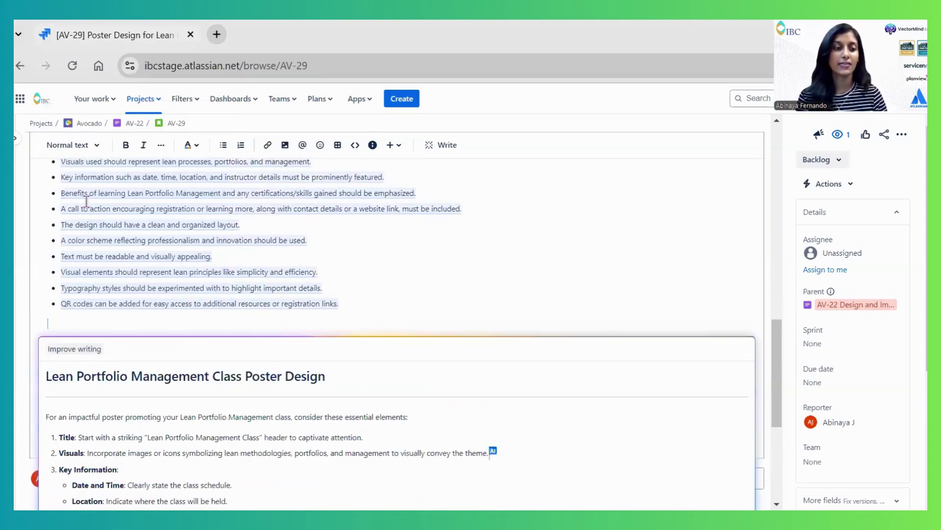
pyautogui.scroll(-3, 98, 245)
pyautogui.scroll(-3, 99, 253)
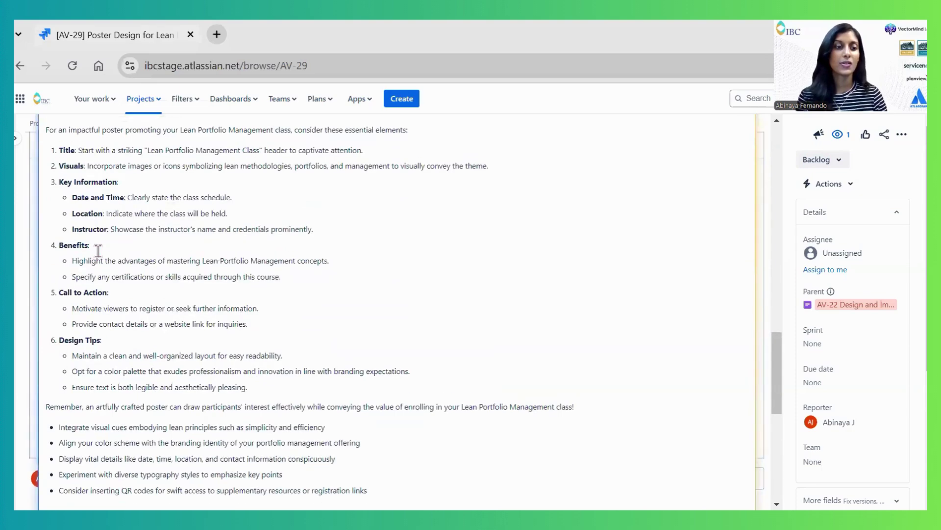
pyautogui.scroll(2, 98, 253)
pyautogui.scroll(-10, 69, 206)
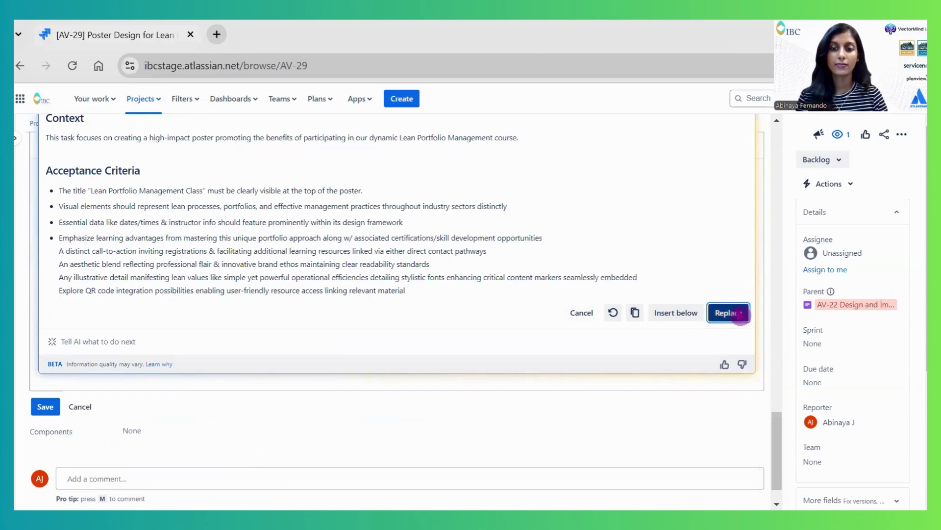
pyautogui.click(740, 313)
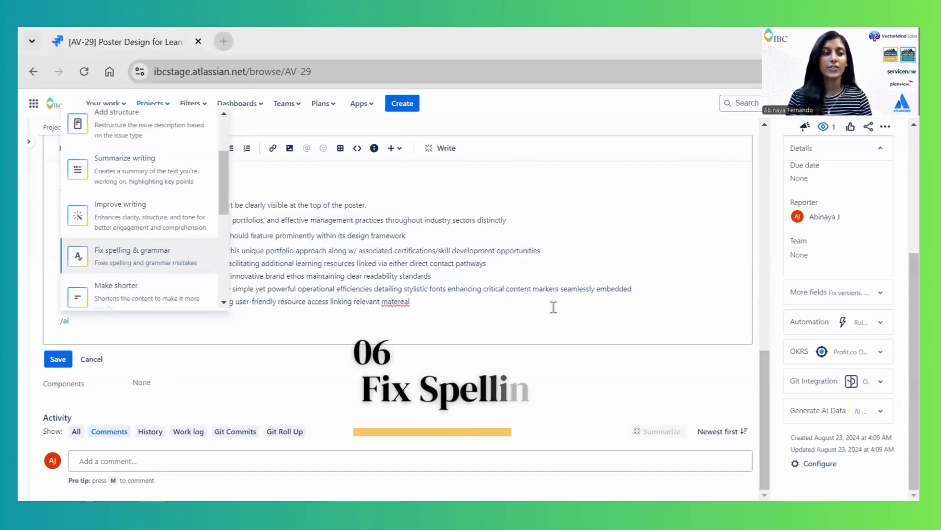
# Apply Fix spelling & grammar so 'matereal' becomes 'material' in the acceptance criteria
pyautogui.scroll(-1, 98, 269)
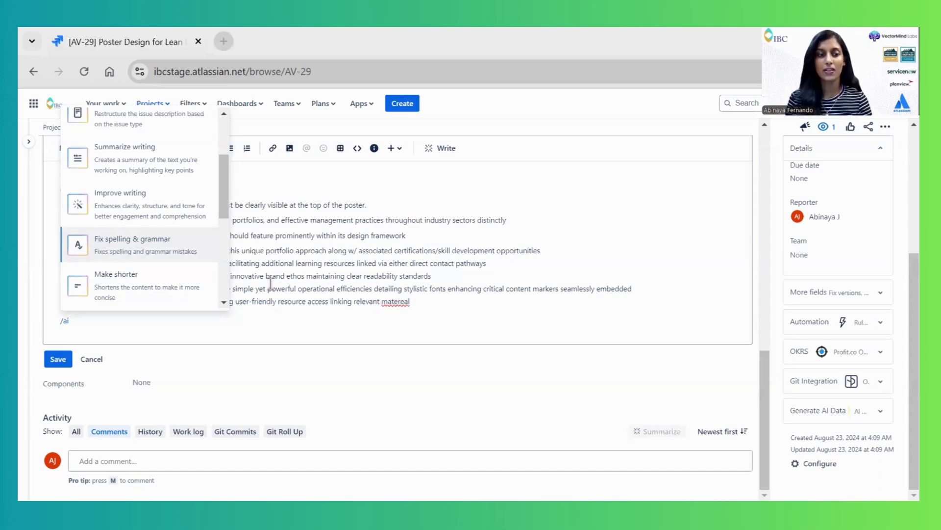
pyautogui.click(109, 245)
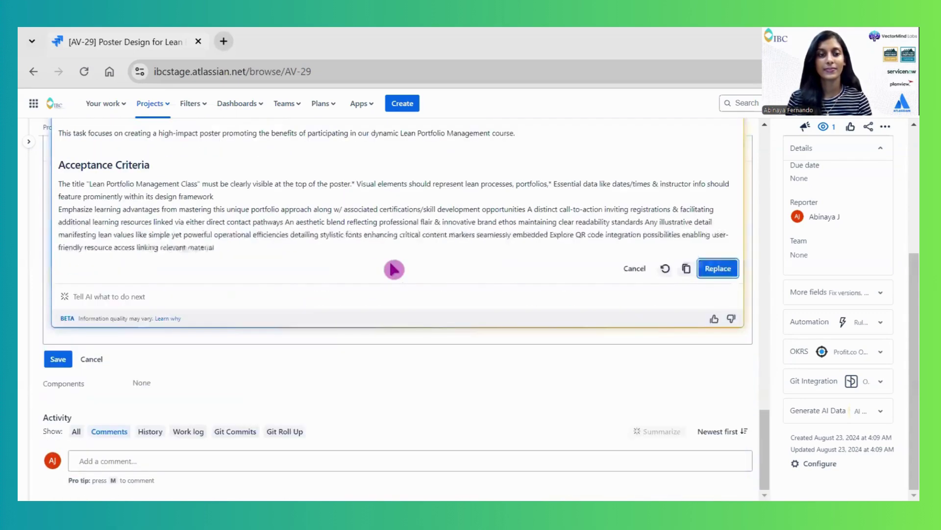
pyautogui.moveTo(232, 251); pyautogui.dragTo(174, 247)
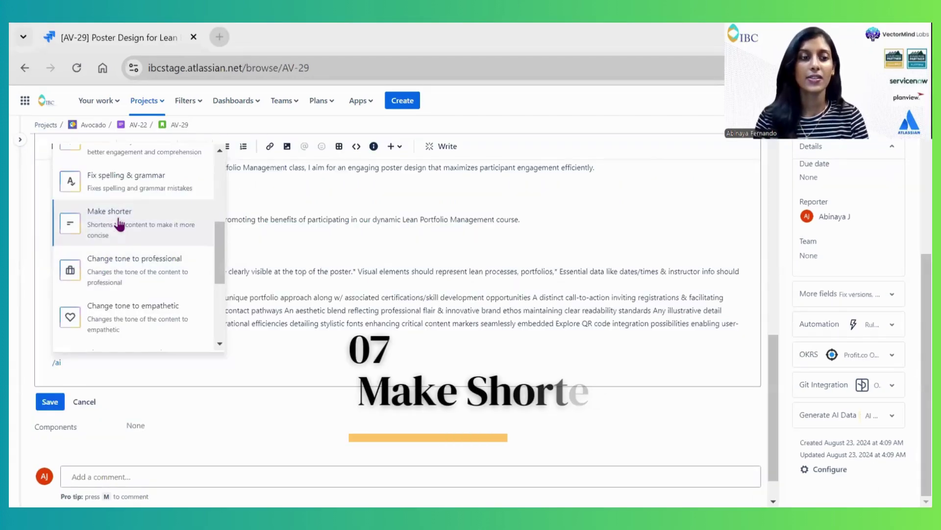
# Choose Make shorter from the Atlassian Intelligence commands for the description
pyautogui.click(169, 219)
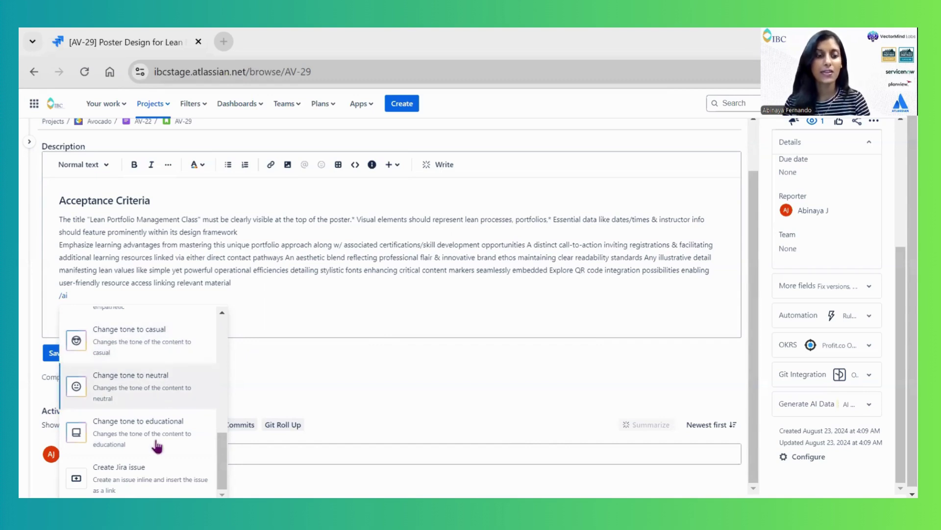
# Replace AV-29's Acceptance Criteria with Atlassian Intelligence's professional-tone rewrite
pyautogui.scroll(2, 153, 422)
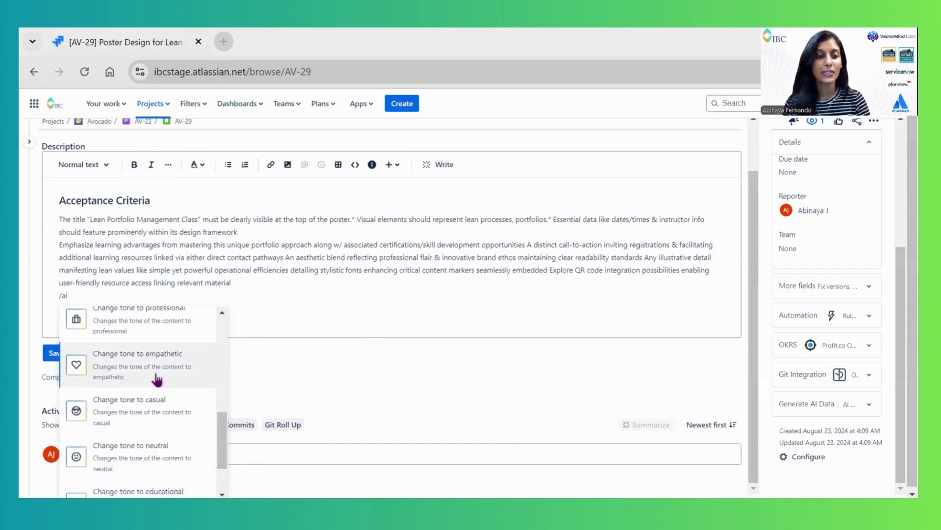
pyautogui.scroll(1, 157, 353)
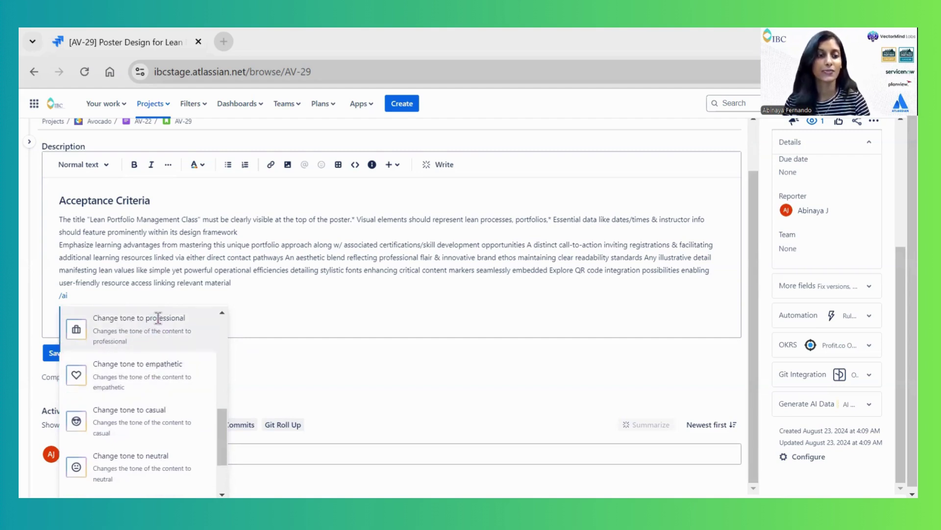
pyautogui.click(158, 318)
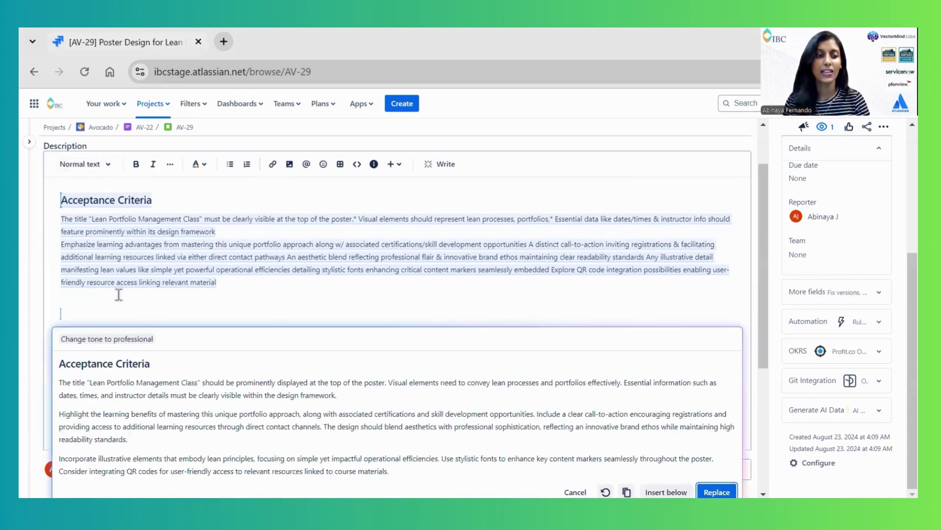
pyautogui.click(119, 356)
pyautogui.scroll(-3, 147, 290)
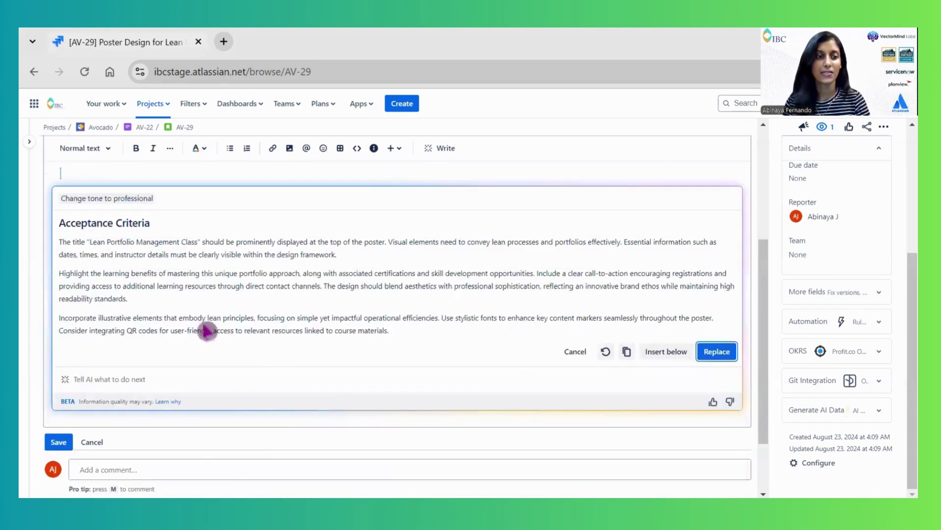
pyautogui.click(717, 352)
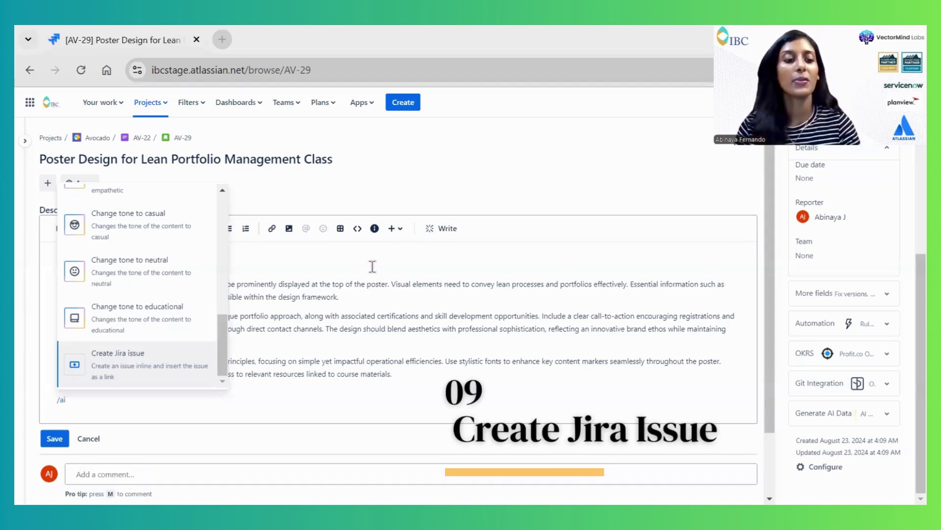
# Create a Story titled 'testing' in the Avocado (AV) project from within the description
pyautogui.click(132, 374)
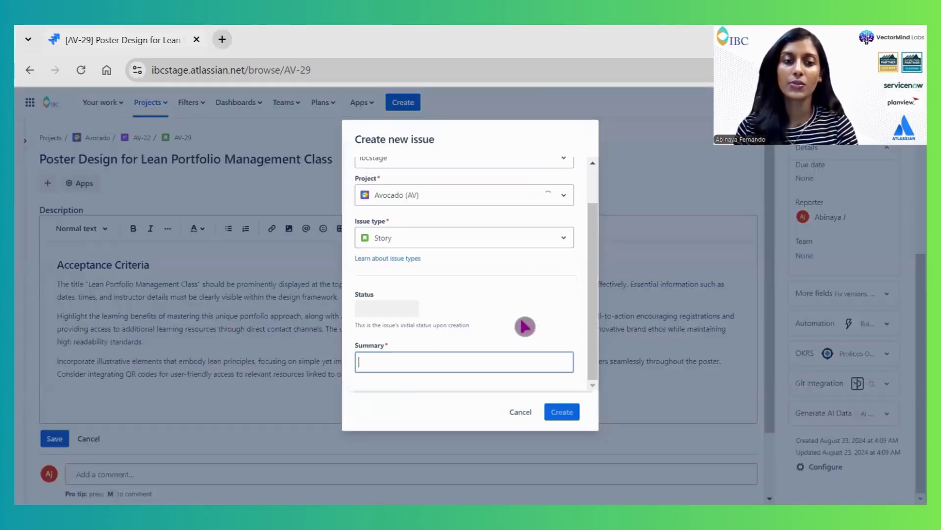
pyautogui.write('testing')
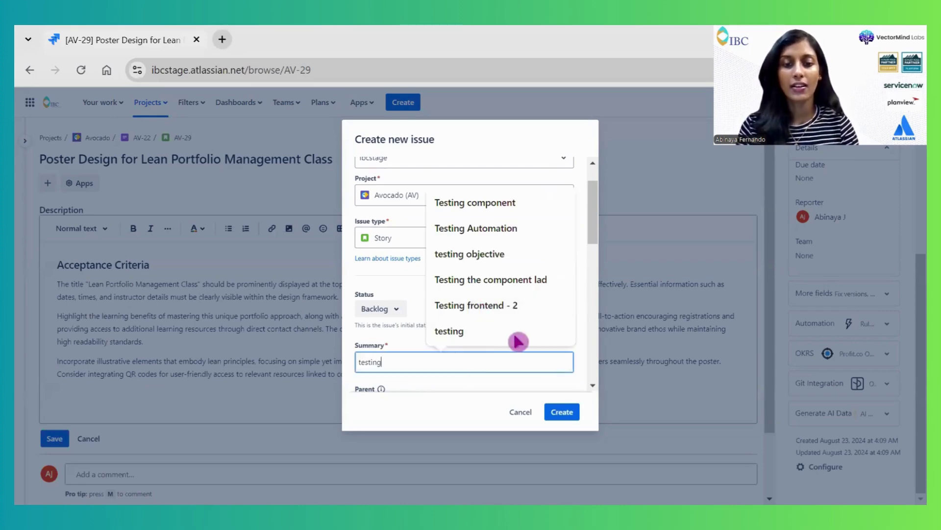
pyautogui.click(562, 411)
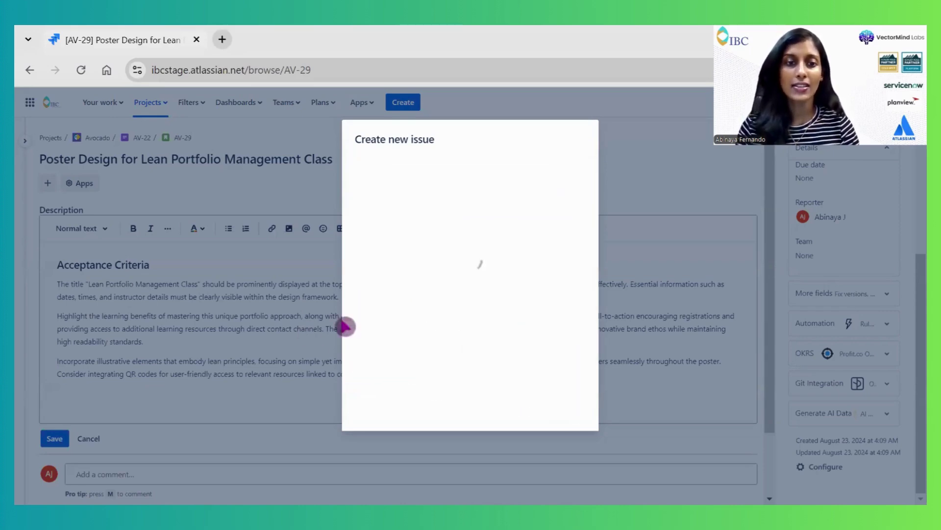